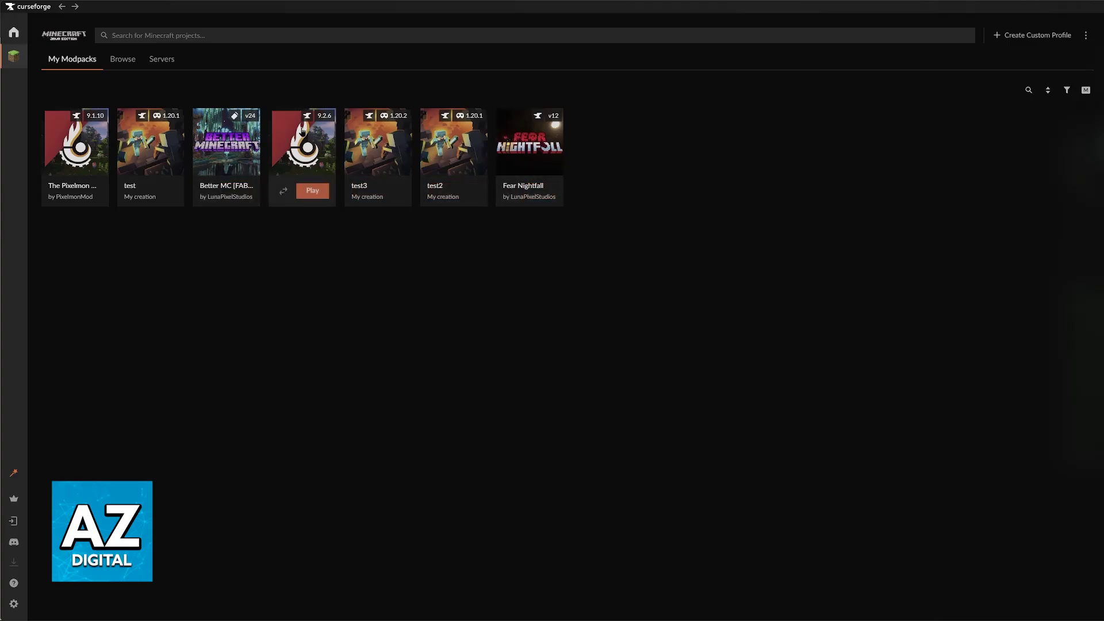
View Fear Nightfall, then open The Pixelmon Modpack to check Minecraft 1.16.5 and Forge 36.2.34.
left_click(520, 178)
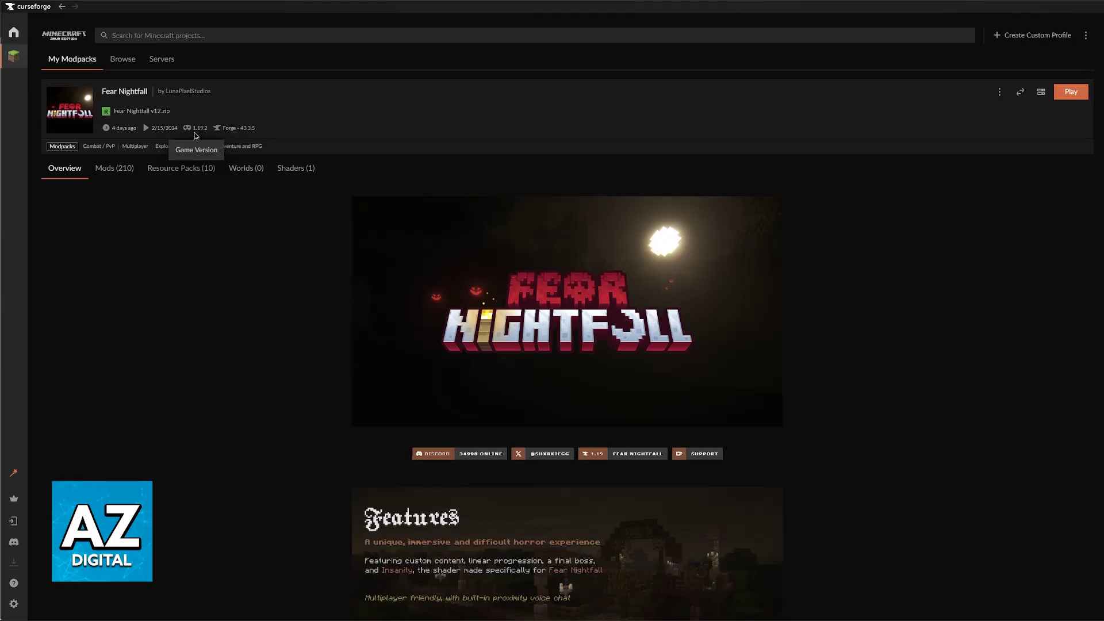
left_click(62, 6)
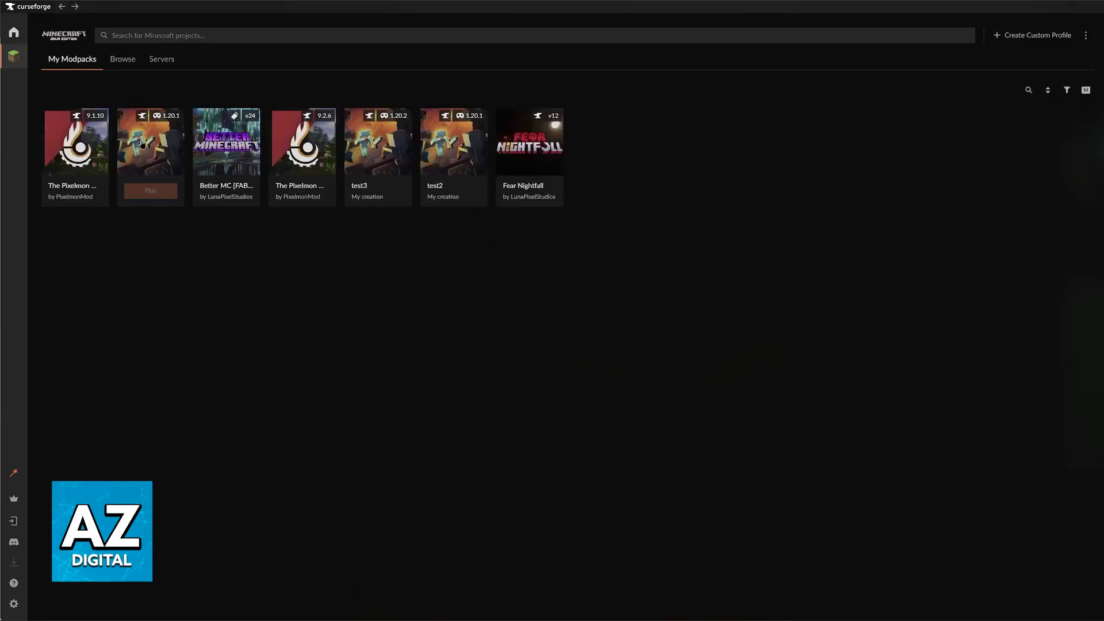
left_click(94, 149)
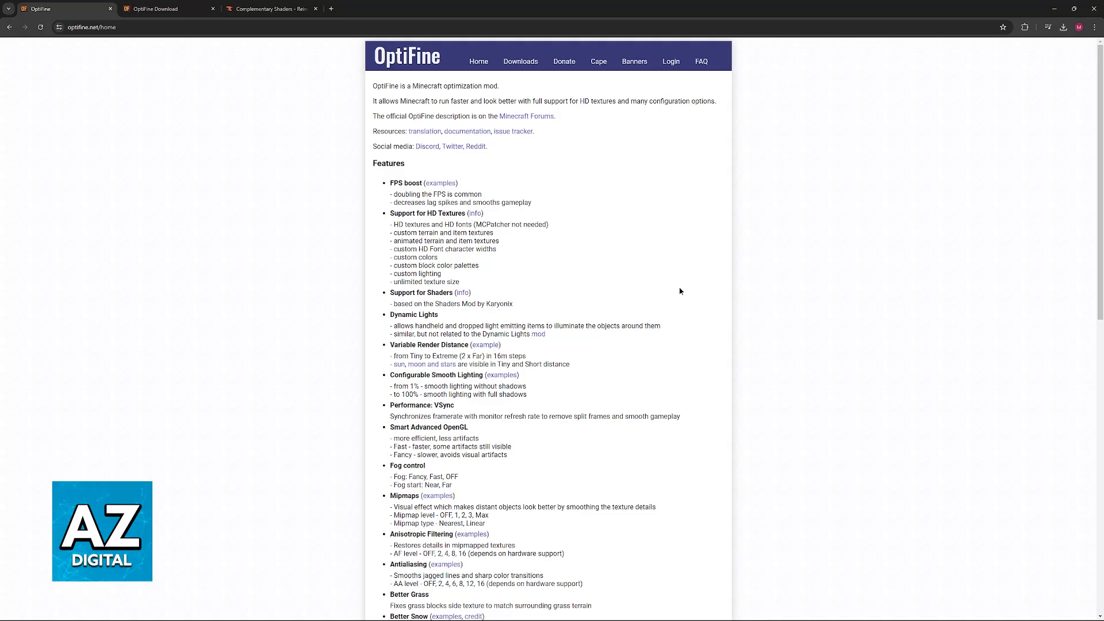
Find OptiFine 1.16.5 HD U G8 among all versions on OptiFine's downloads page and start downloading it.
left_click(520, 62)
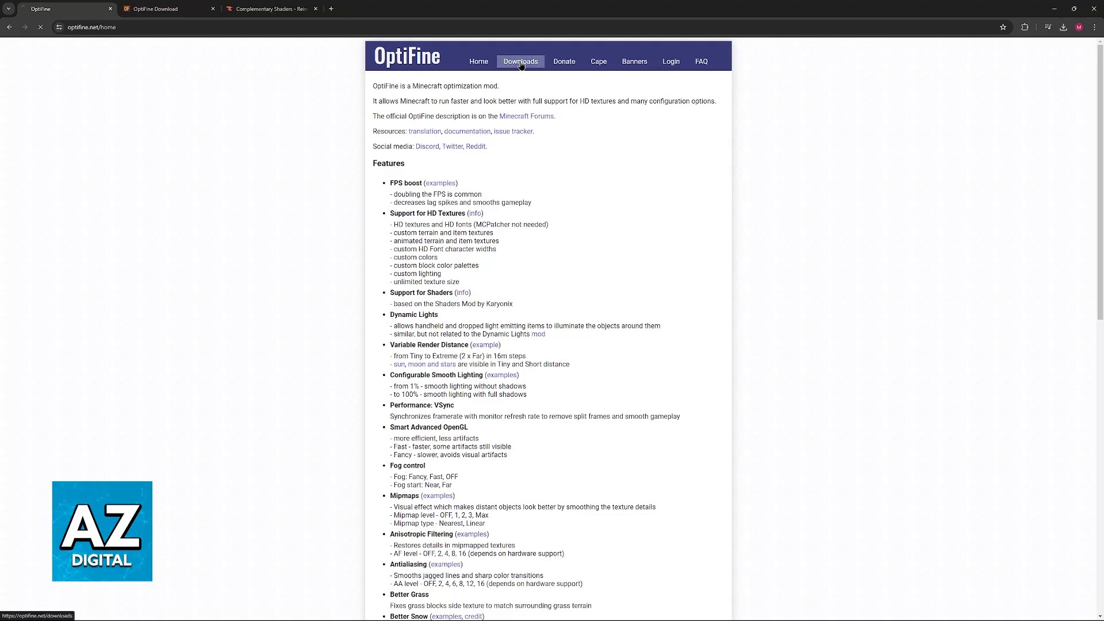
left_click(547, 184)
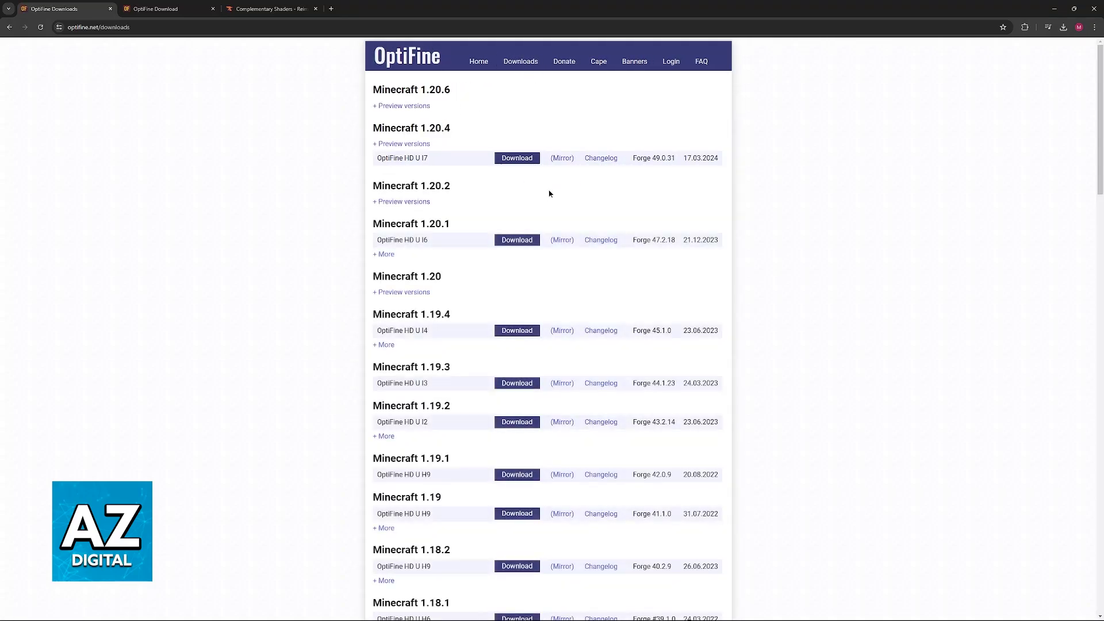
key("alt+Left")
key("alt+Right")
scroll(505, 178, "up", 2)
double_click(577, 184)
left_click(561, 185)
scroll(757, 290, "down", 7)
scroll(756, 291, "down", 2)
scroll(510, 291, "up", 1)
scroll(499, 296, "up", 1)
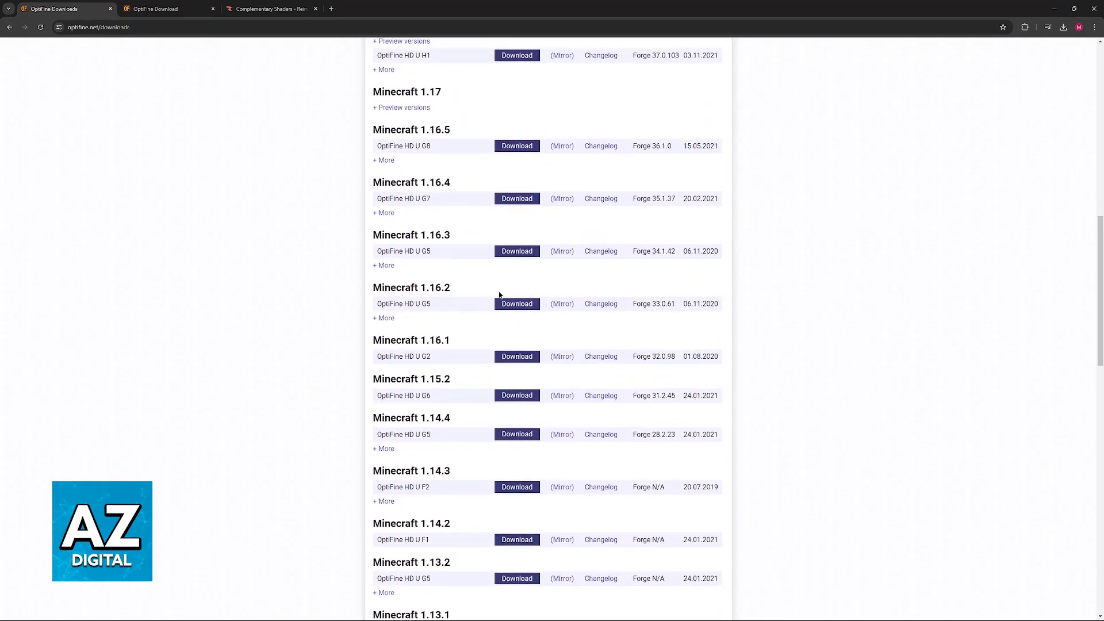
left_click(177, 5)
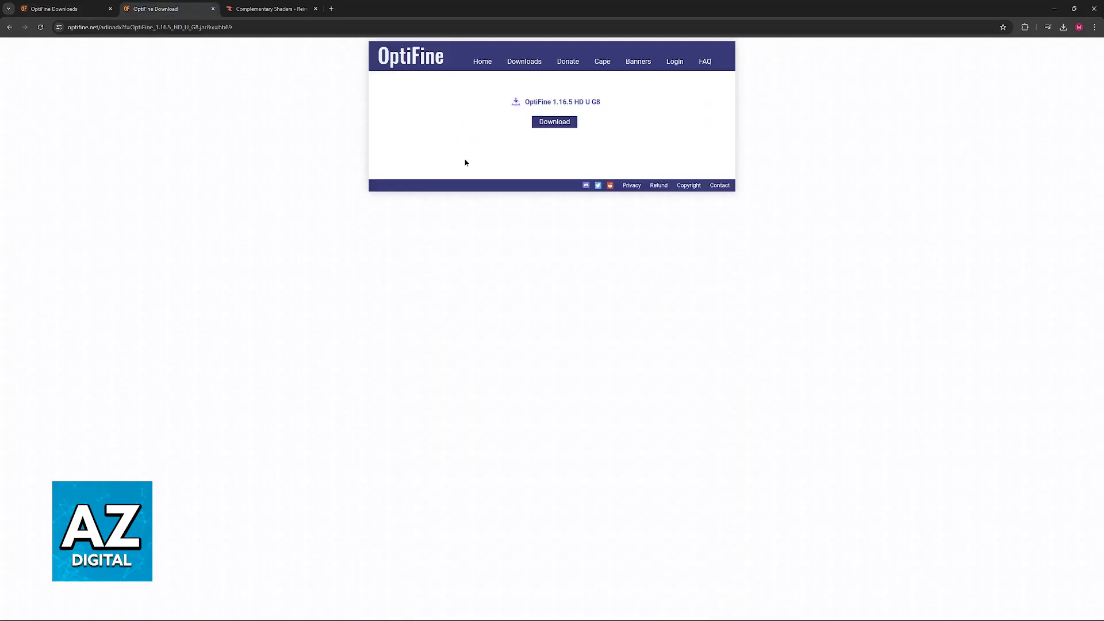
left_click(518, 103)
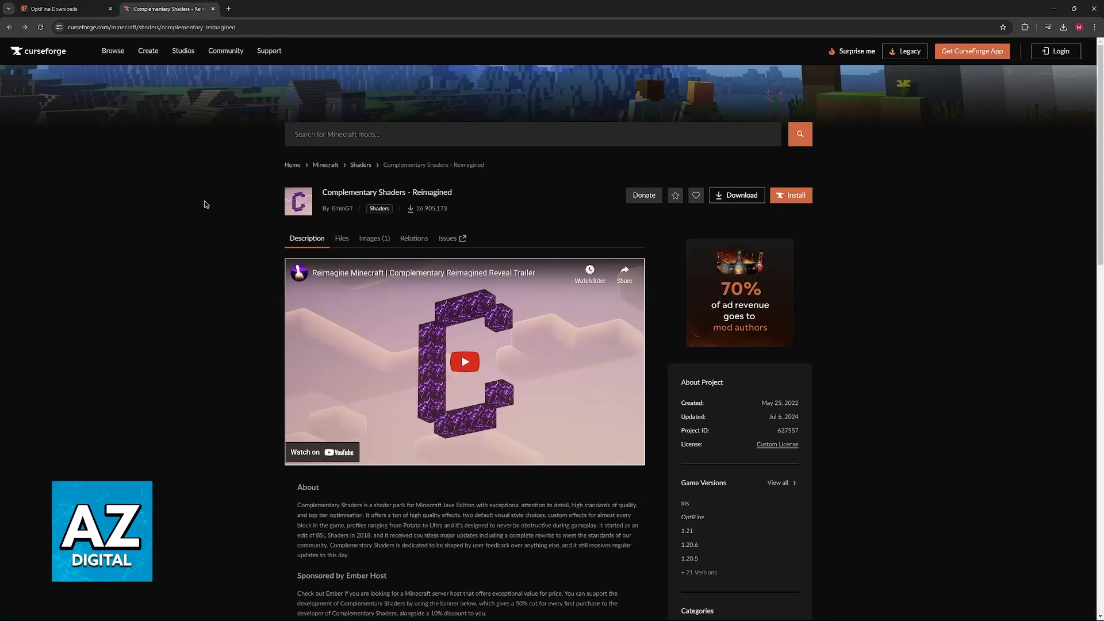
Browse CurseForge's Minecraft shaders and open the Complementary Shaders – Reimagined project page.
left_click(363, 166)
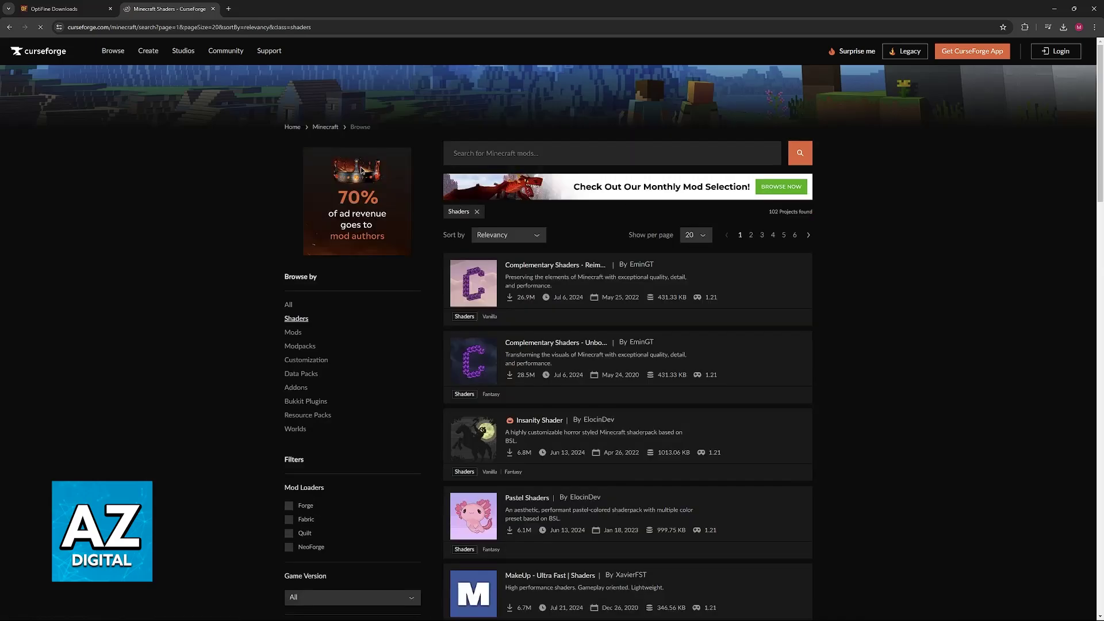
double_click(306, 319)
scroll(324, 317, "down", 5)
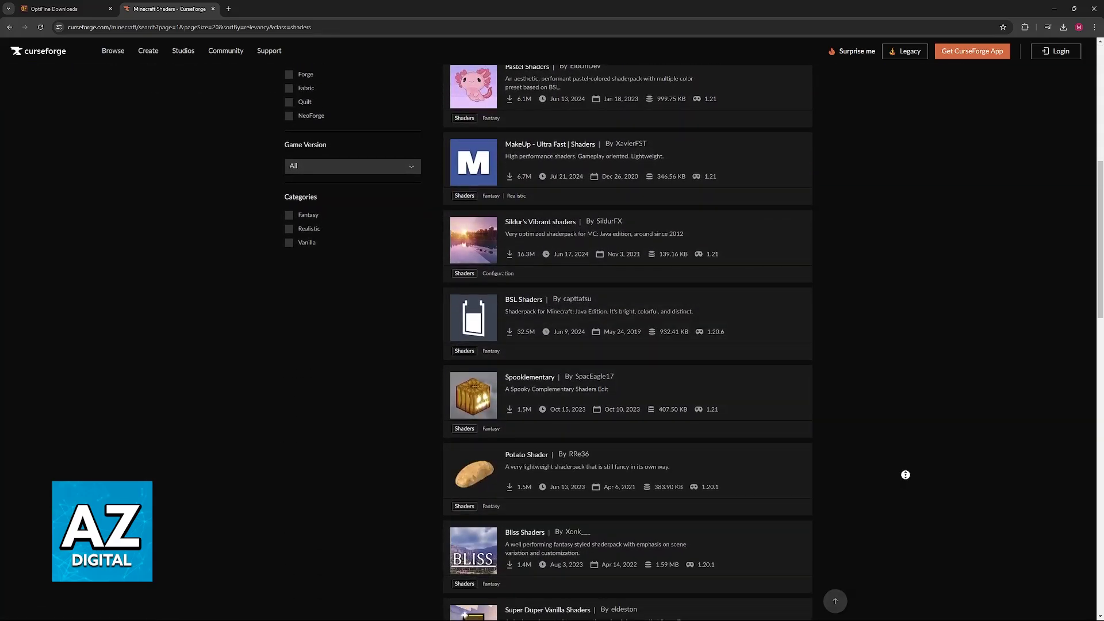
scroll(777, 362, "up", 3)
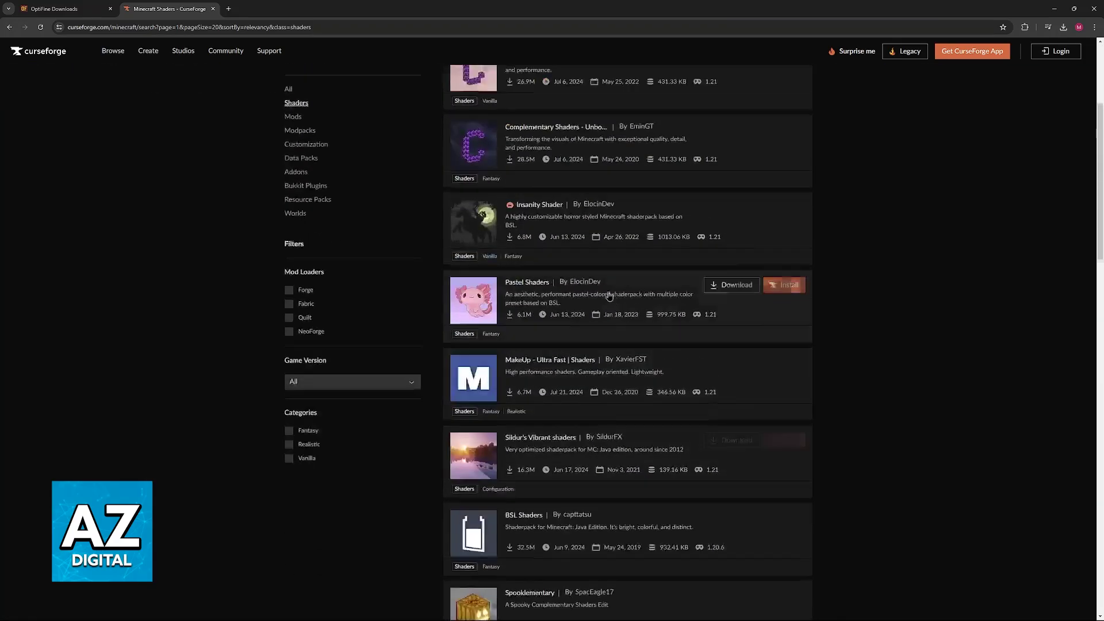
scroll(655, 431, "down", 1)
scroll(642, 502, "up", 5)
left_click(624, 251)
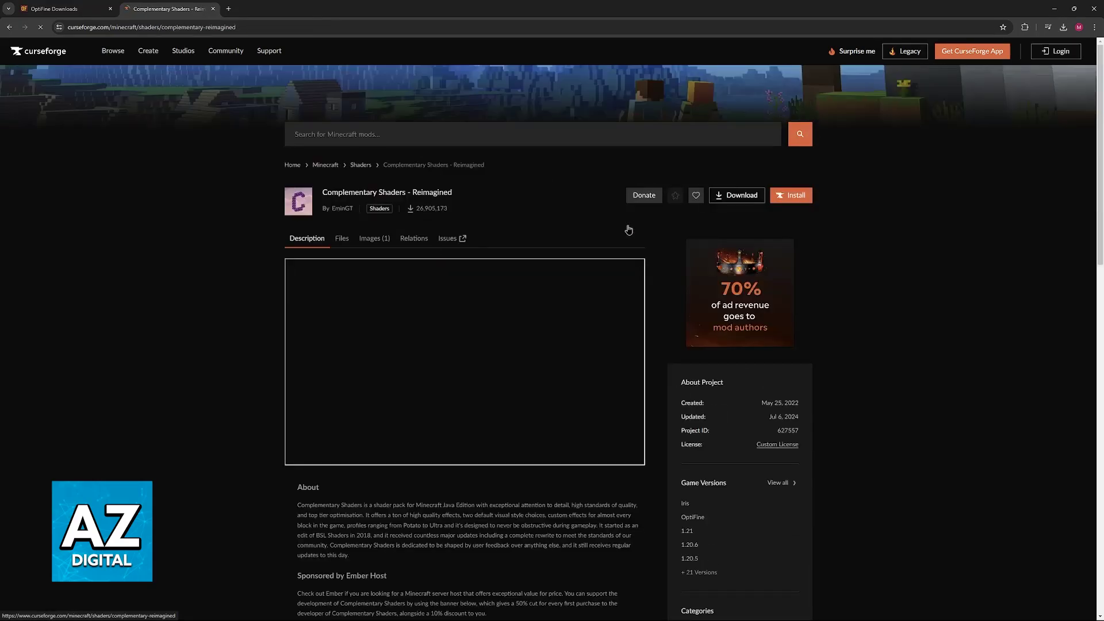
Check both pages of the shader's files for the r5.2.2 zip, then switch to Downloads.
left_click(342, 239)
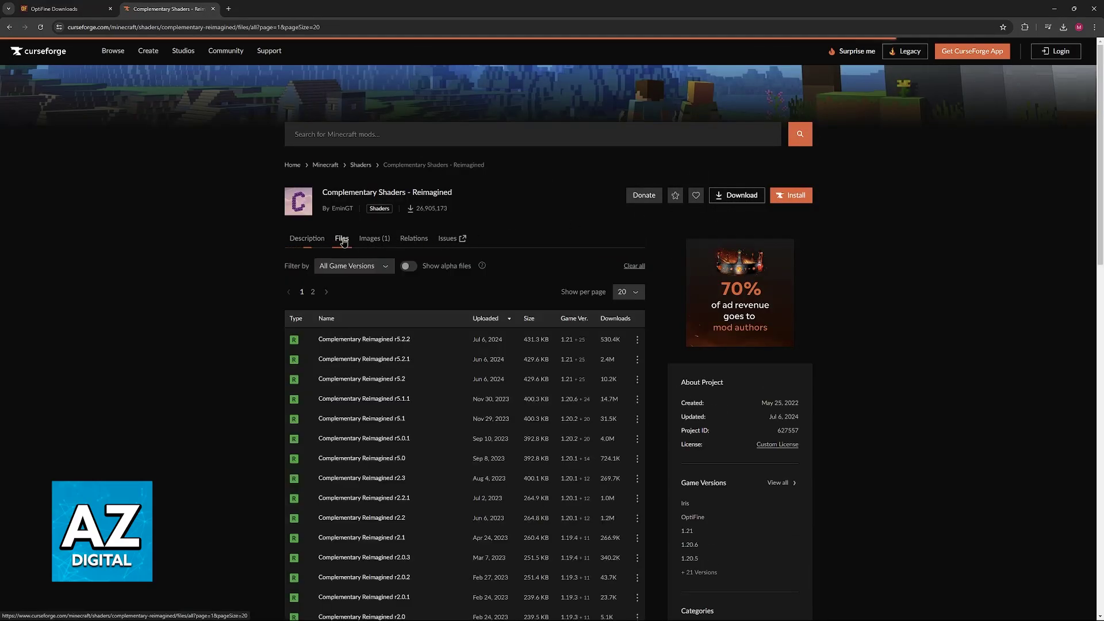
scroll(357, 251, "down", 2)
scroll(397, 355, "down", 1)
scroll(398, 356, "down", 1)
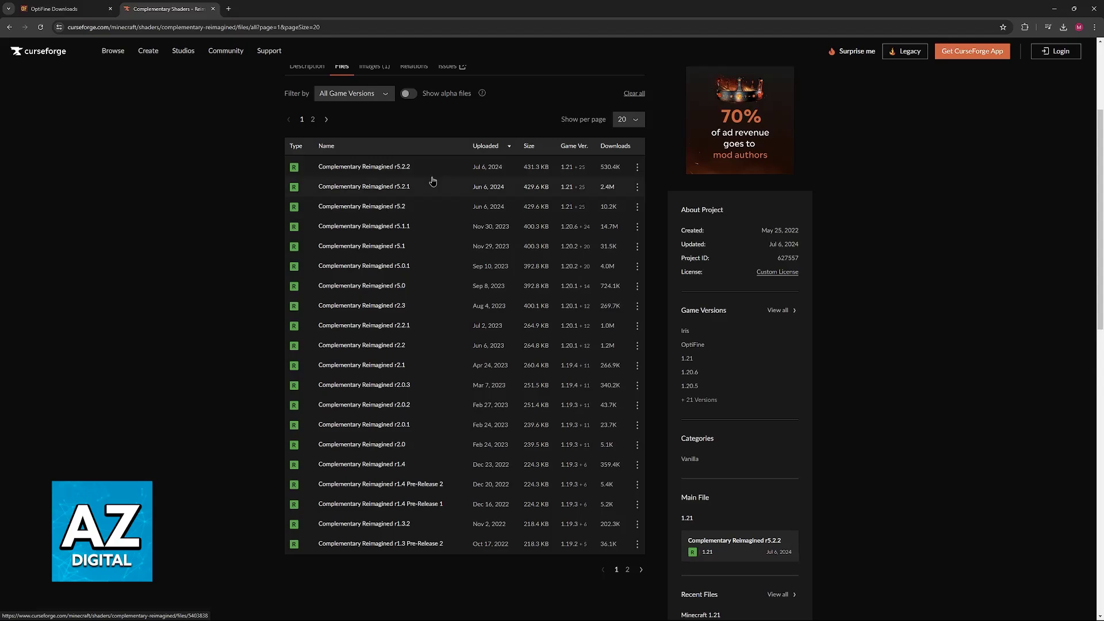
left_click(628, 570)
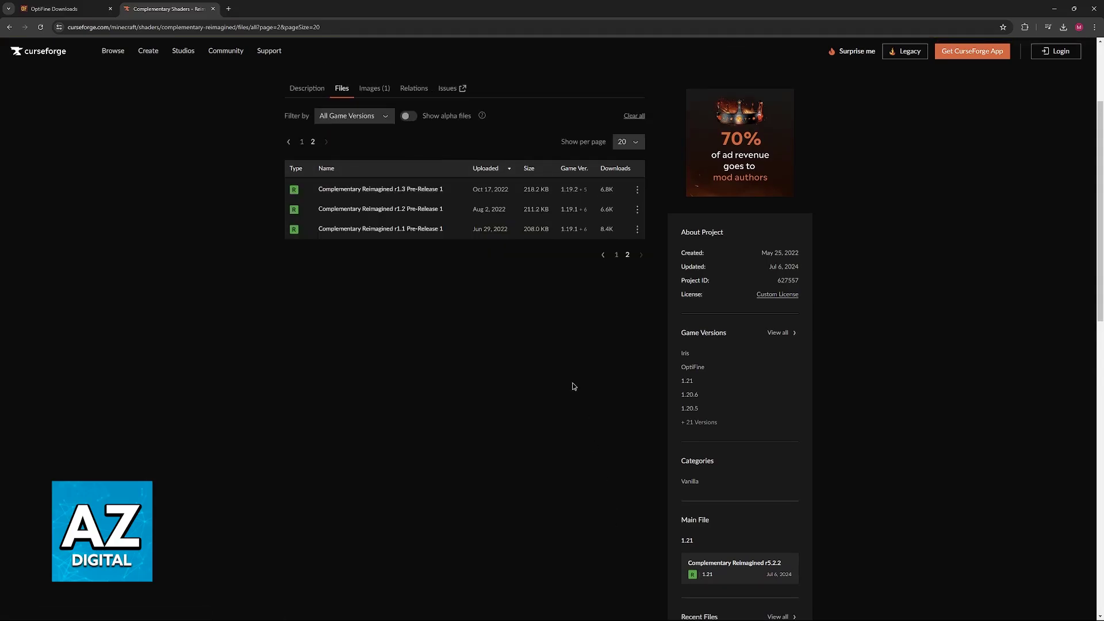
left_click(615, 255)
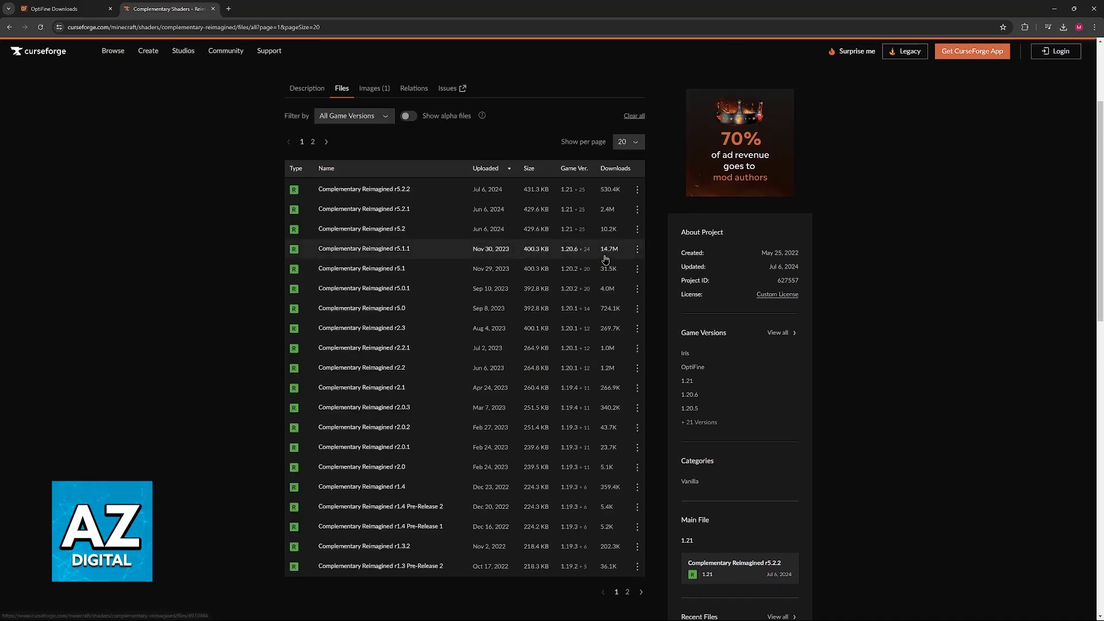
left_click(628, 570)
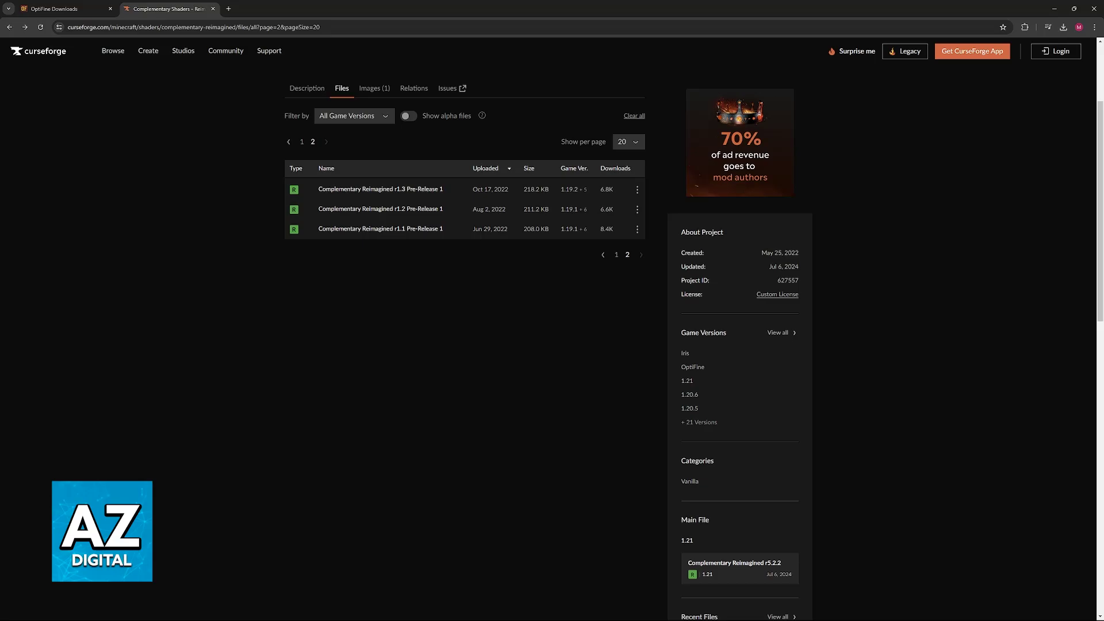
key("alt+Tab")
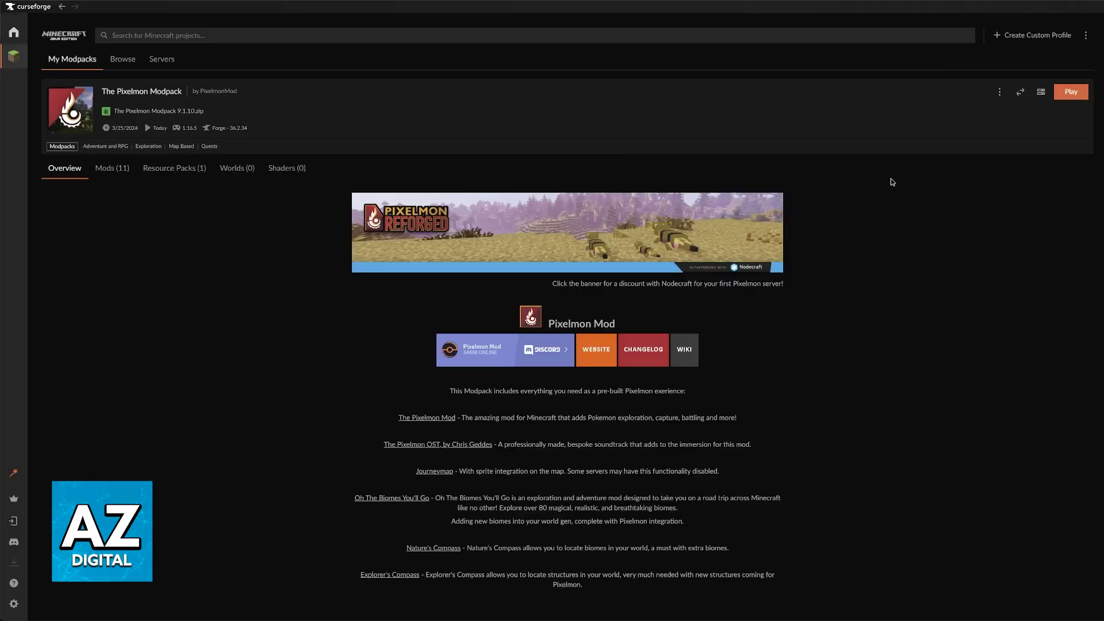
Open the three-dot options menu beside Play on The Pixelmon Modpack profile.
left_click(1000, 91)
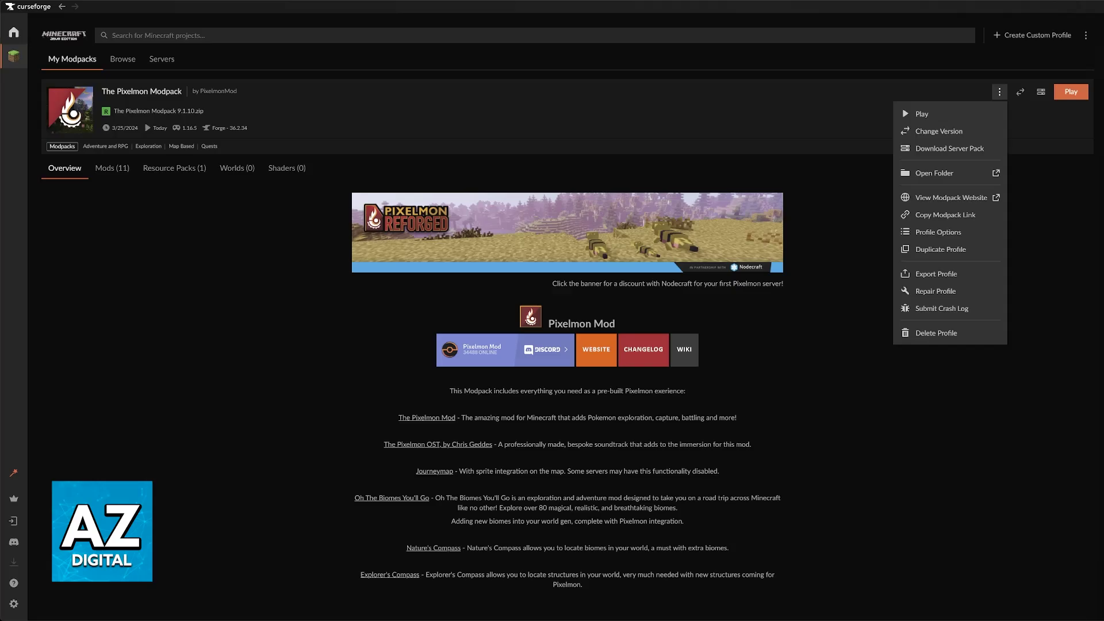
Put the OptiFine 1.16.5 HD U G8 jar into the Pixelmon instance's mods folder.
left_click(935, 173)
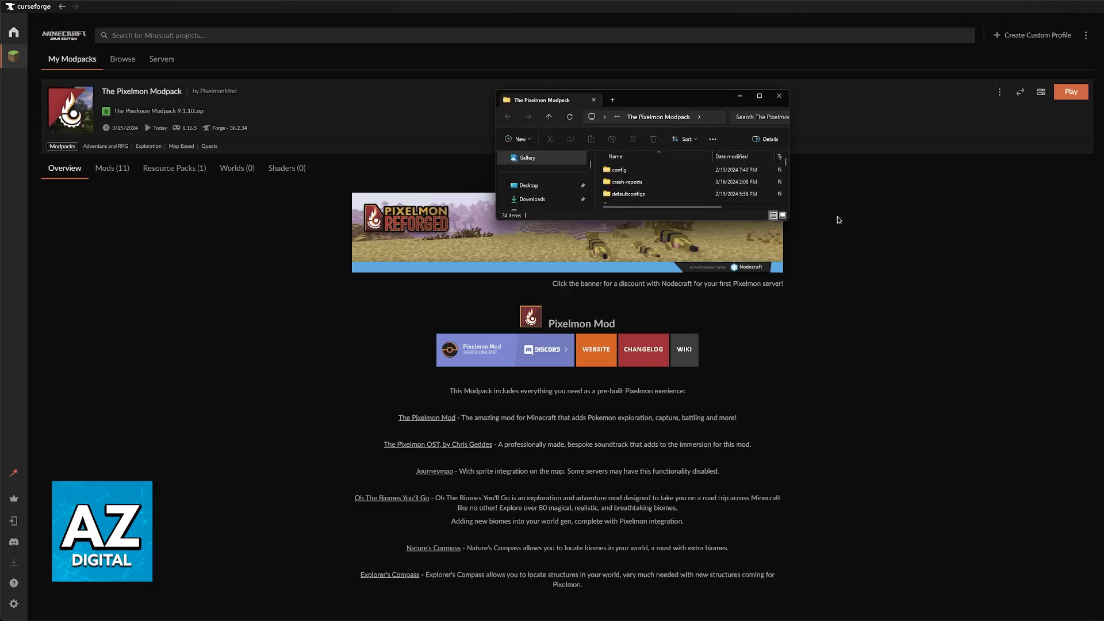
left_click_drag(678, 221, 682, 334)
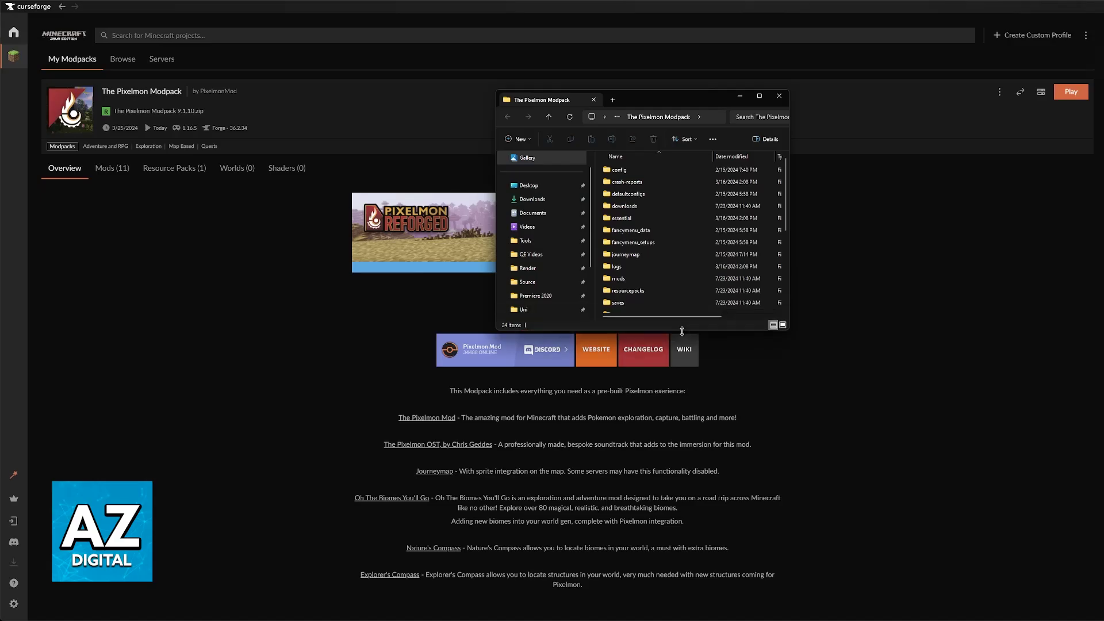
double_click(619, 278)
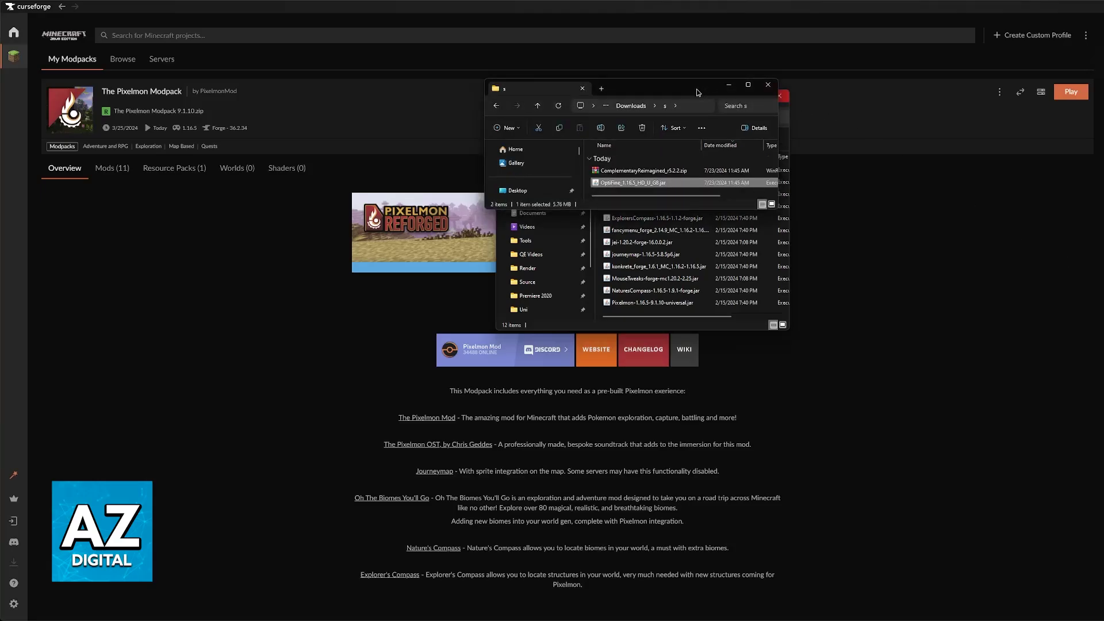
left_click_drag(699, 94, 751, 397)
left_click_drag(682, 487, 659, 272)
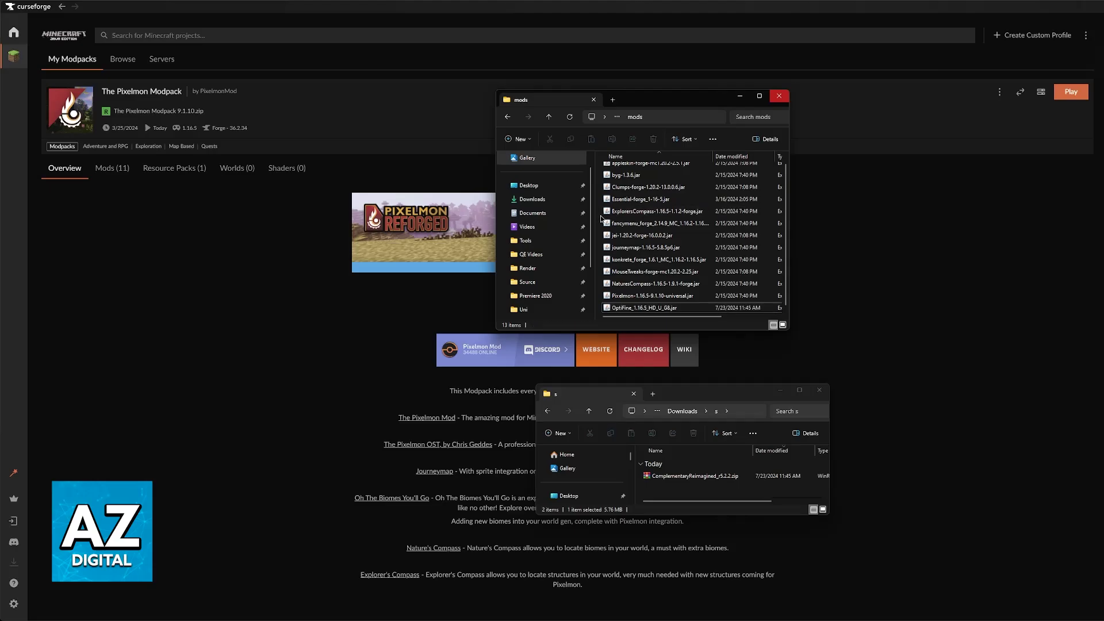
key("alt+Up")
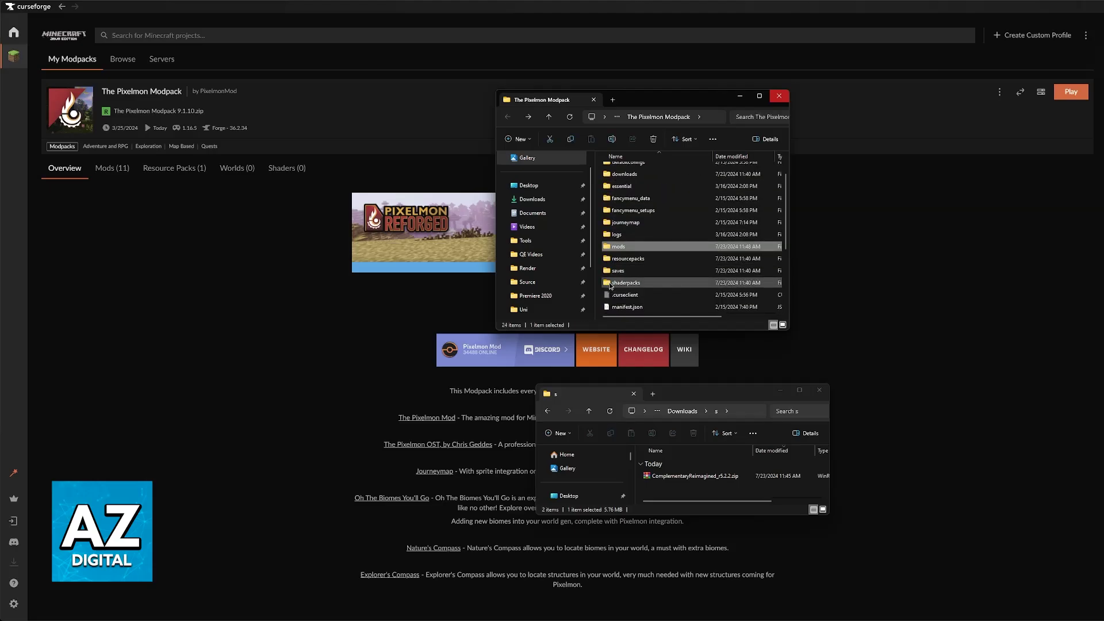
mouse_move(626, 283)
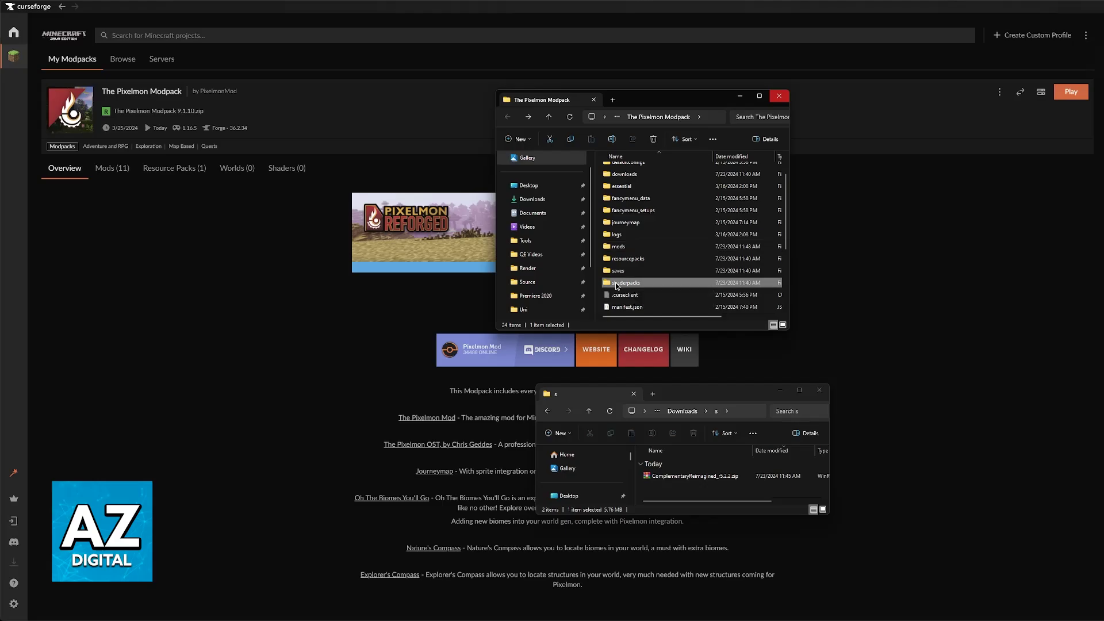
Place ComplementaryReimagined_r5.2.2.zip in shaderpacks and close both Explorer windows.
double_click(617, 283)
left_click_drag(690, 475, 679, 226)
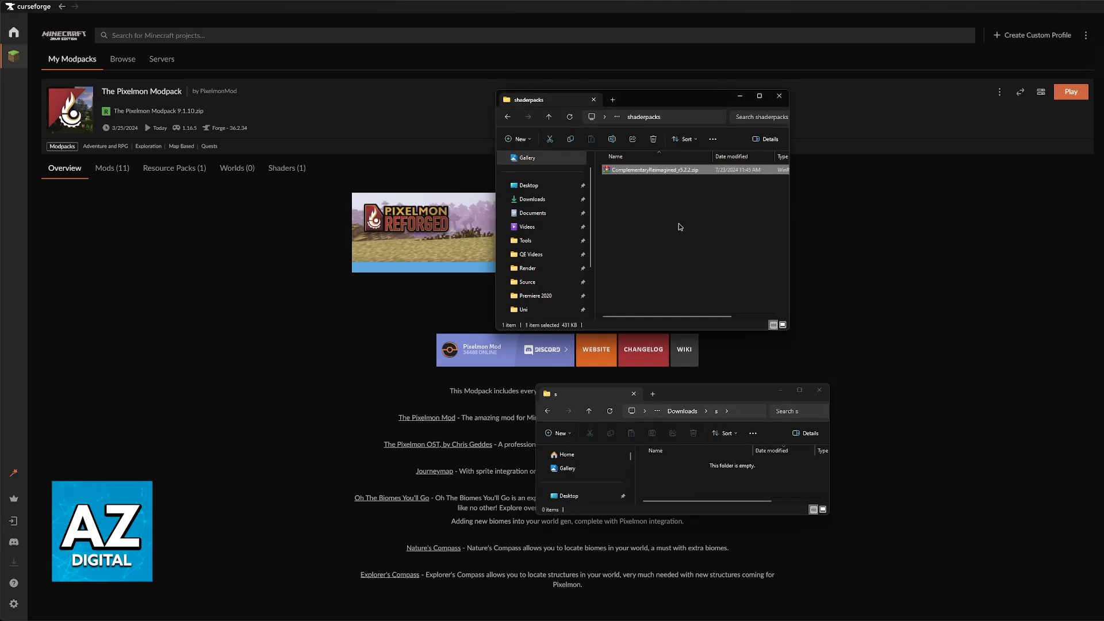
left_click(294, 102)
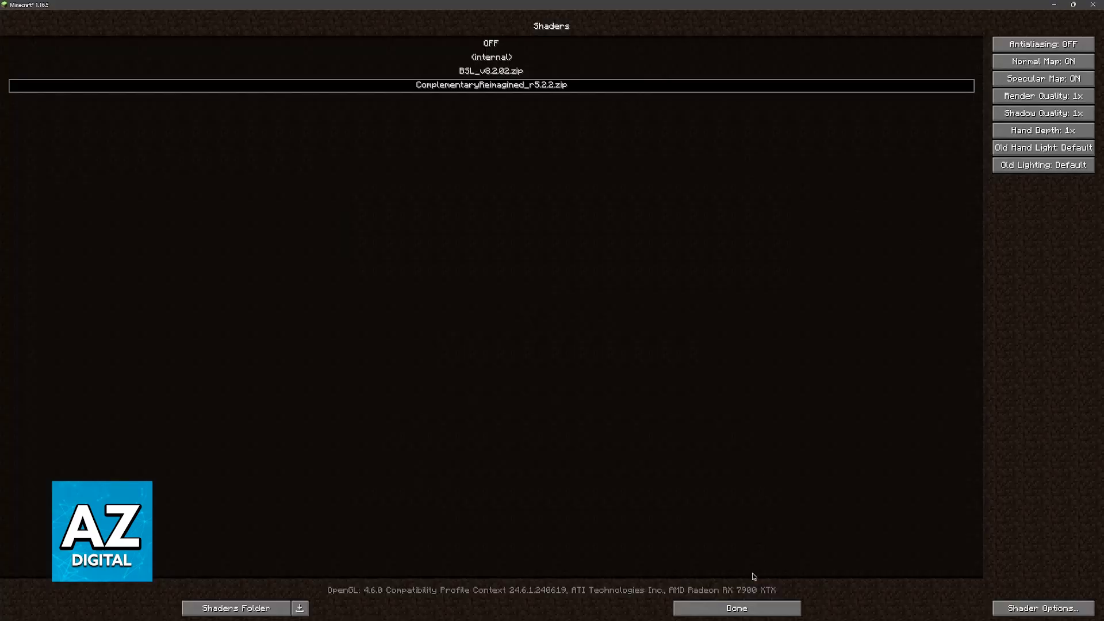
Switch to Minecraft and go through Options and Video Settings to the Shaders list.
left_click(746, 607)
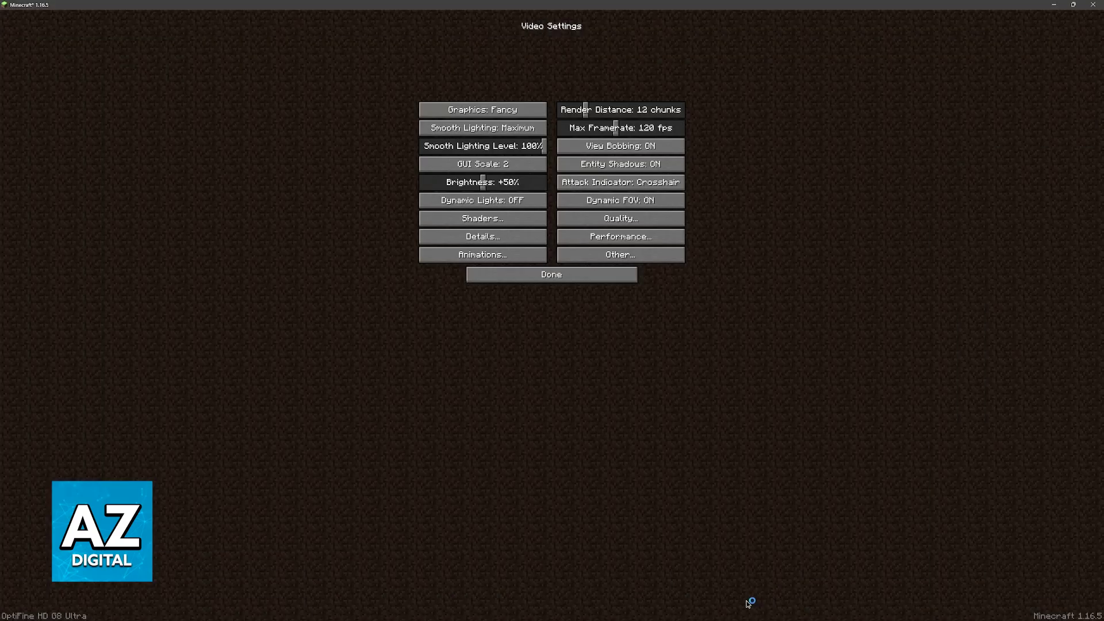
left_click(552, 274)
left_click(504, 181)
left_click(483, 223)
left_click(777, 609)
left_click(484, 212)
Return to Minecraft and reopen the Shaders list showing ComplementaryReimagined_r5.2.2.zip.
left_click(752, 607)
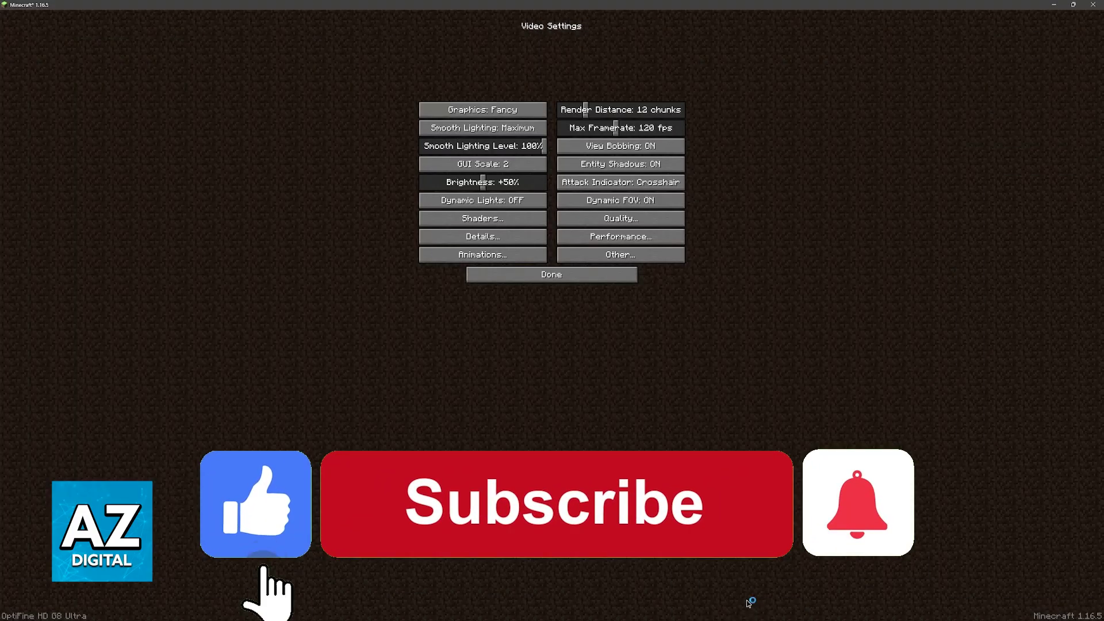
left_click(552, 273)
left_click(505, 181)
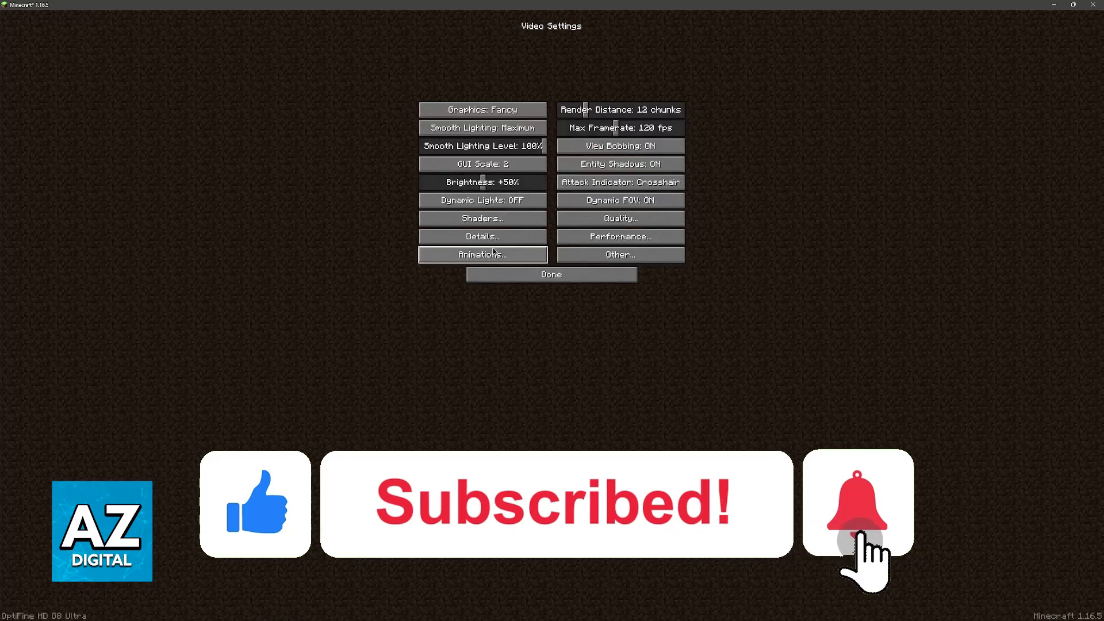
left_click(484, 224)
left_click(755, 608)
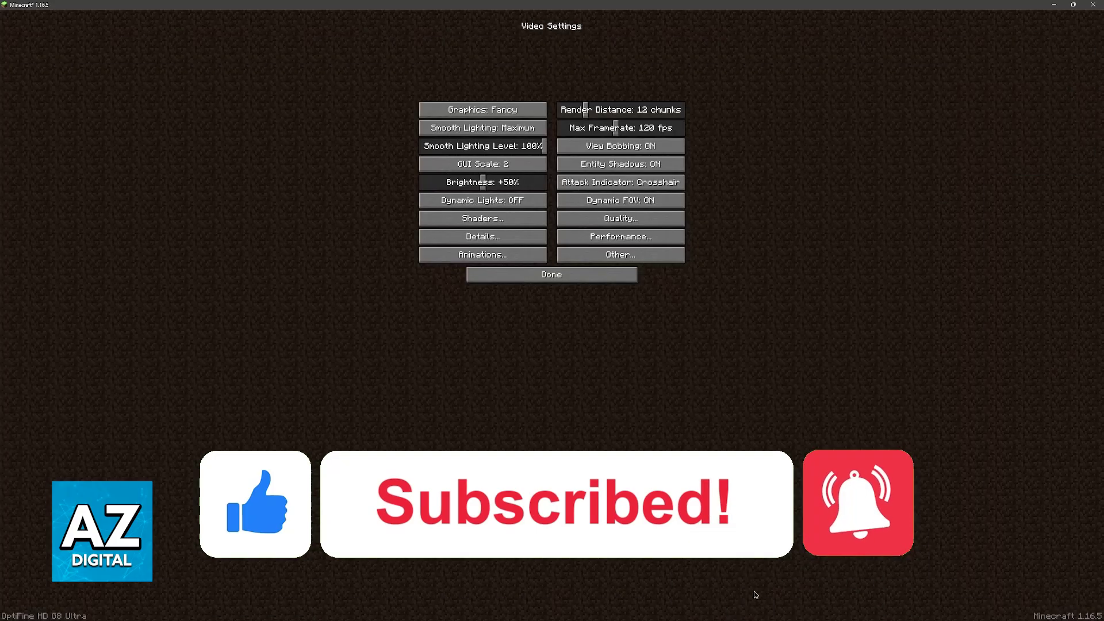
left_click(551, 274)
left_click(483, 175)
left_click(483, 222)
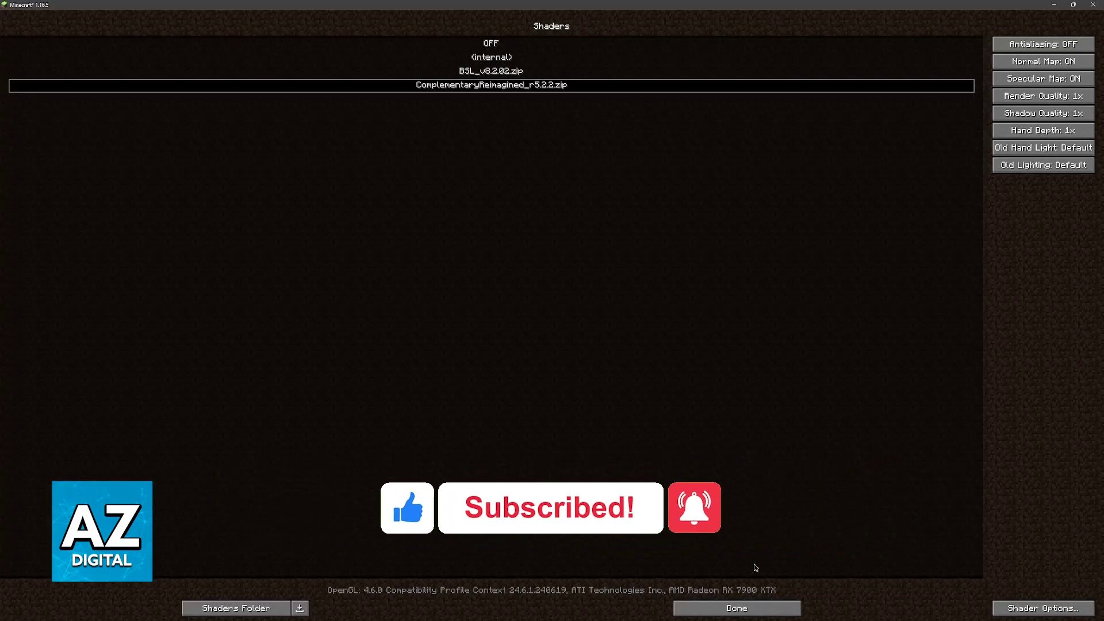